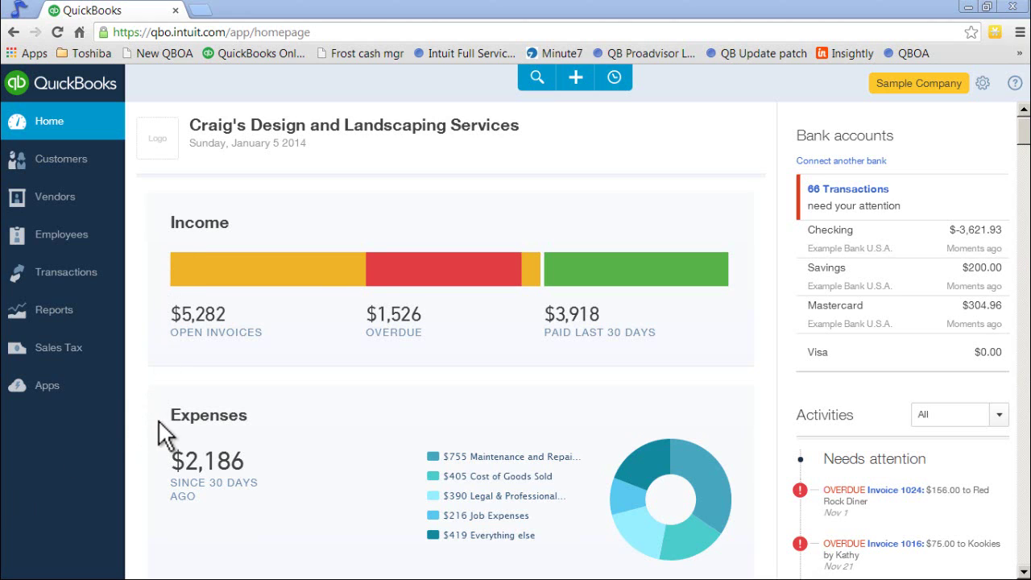
Look over the Home dashboard's income, expense and profit panels, then open the Customers list.
{"action": "scroll", "coordinate": [147, 414], "scroll_direction": "down", "scroll_amount": 4}
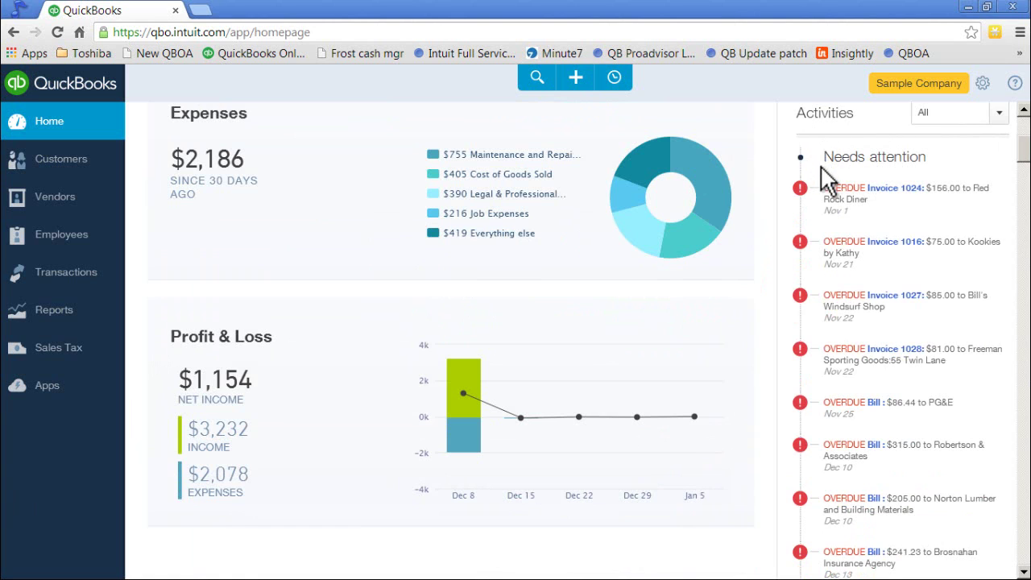
{"action": "scroll", "coordinate": [926, 170], "scroll_direction": "up", "scroll_amount": 4}
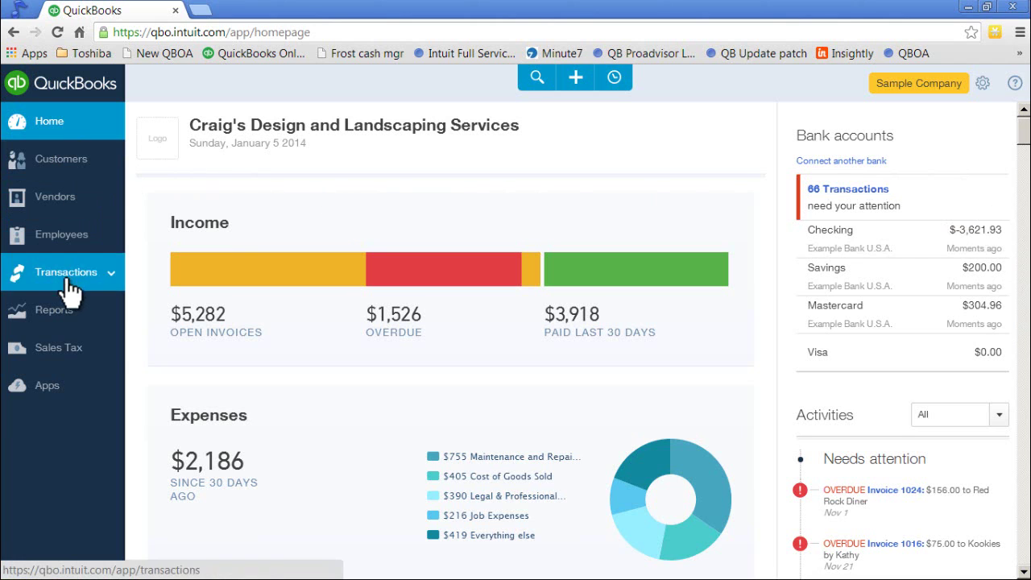
{"action": "left_click", "coordinate": [53, 167]}
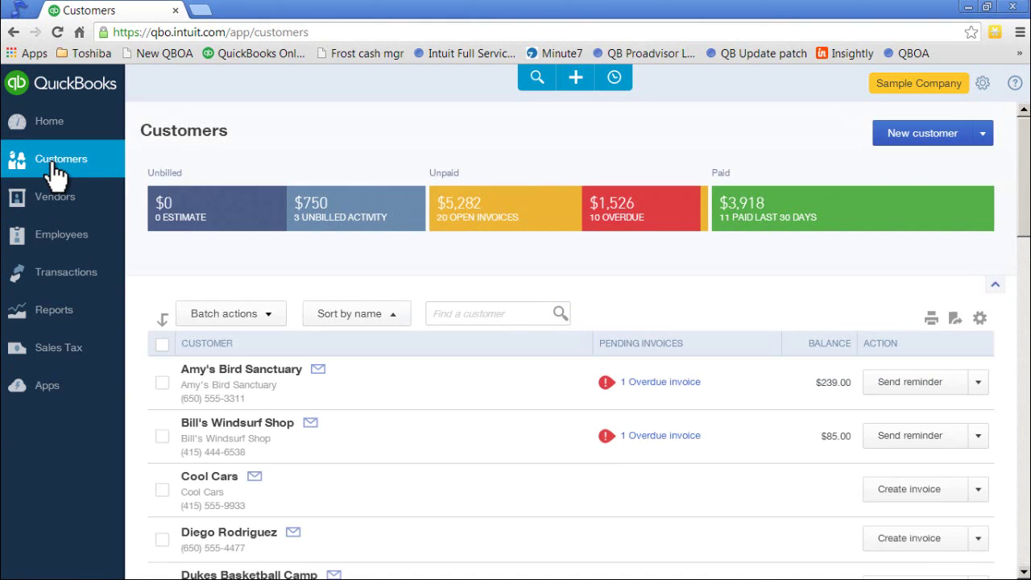
Check Amy's Bird Sanctuary's row actions, then open its customer page showing $239.00 overdue.
{"action": "scroll", "coordinate": [408, 394], "scroll_direction": "down", "scroll_amount": 1}
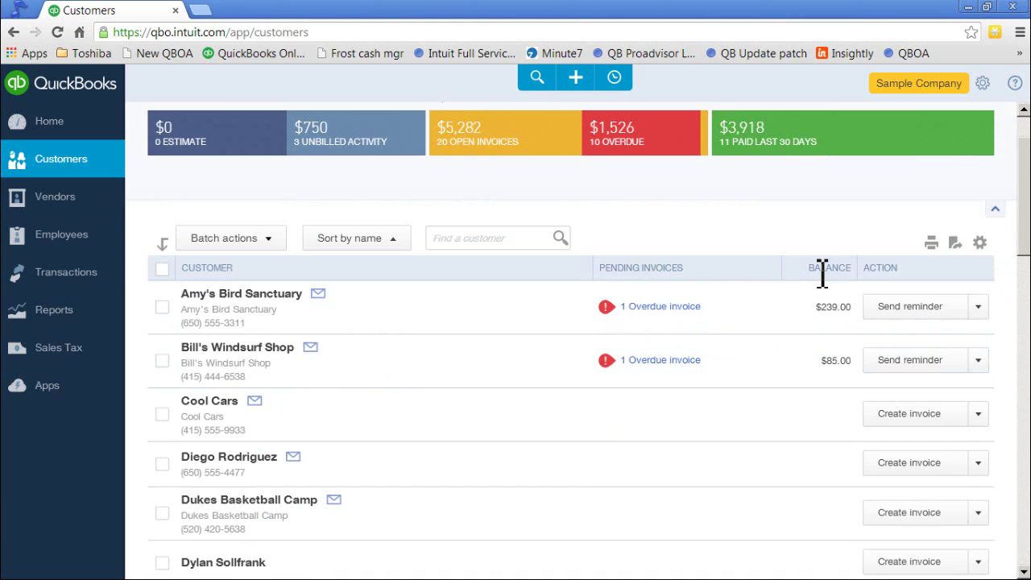
{"action": "left_click", "coordinate": [978, 308]}
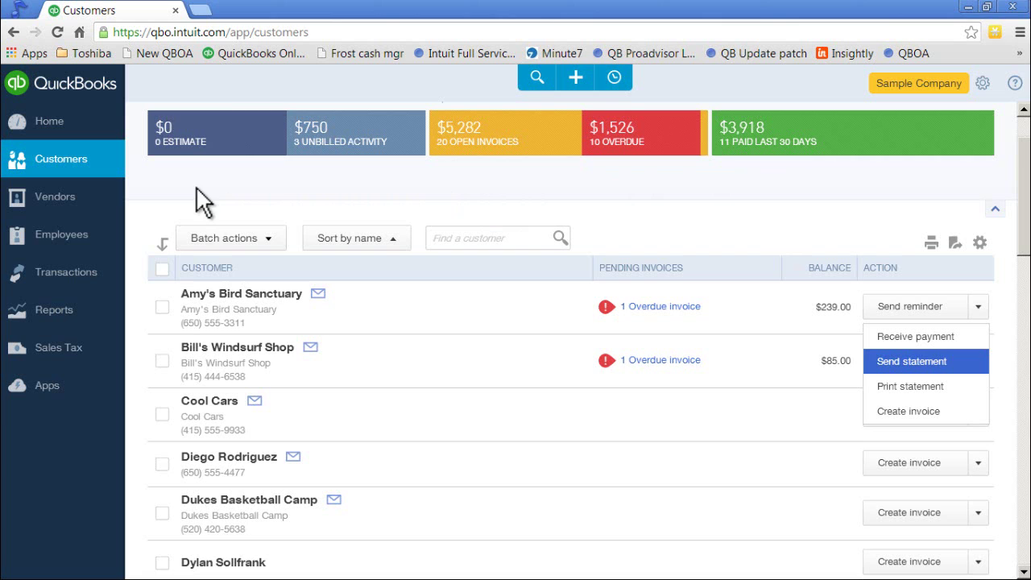
{"action": "left_click", "coordinate": [240, 299]}
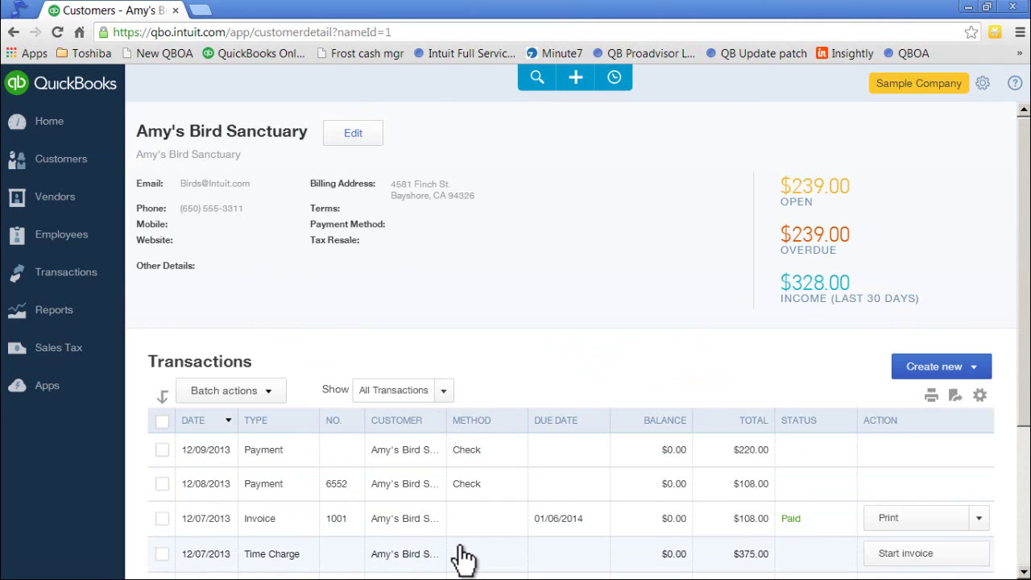
Open vendor Bob's Burger Joint's detail page from the Vendors list.
{"action": "left_click", "coordinate": [70, 206]}
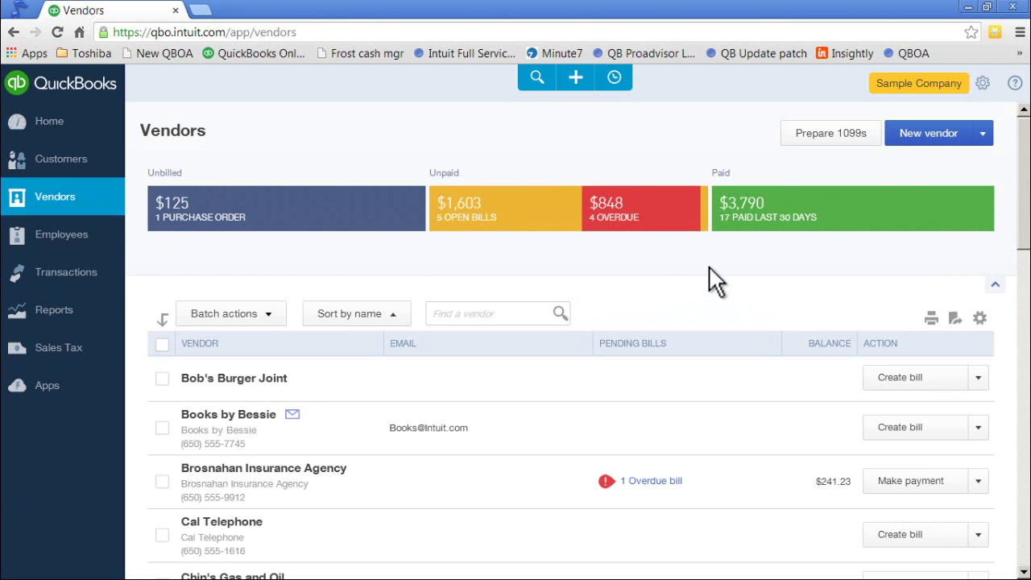
{"action": "scroll", "coordinate": [707, 267], "scroll_direction": "down", "scroll_amount": 2}
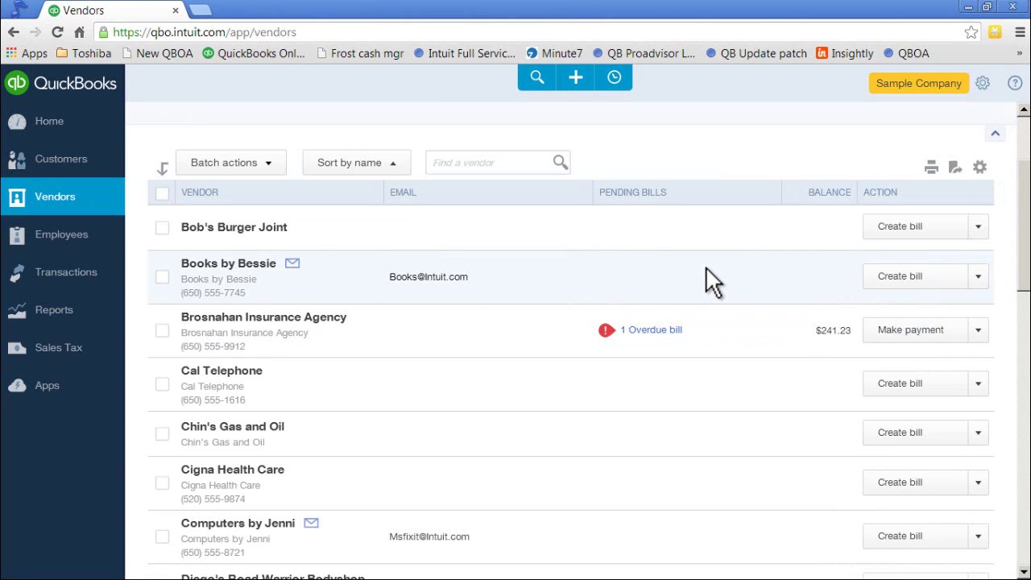
{"action": "left_click", "coordinate": [258, 230]}
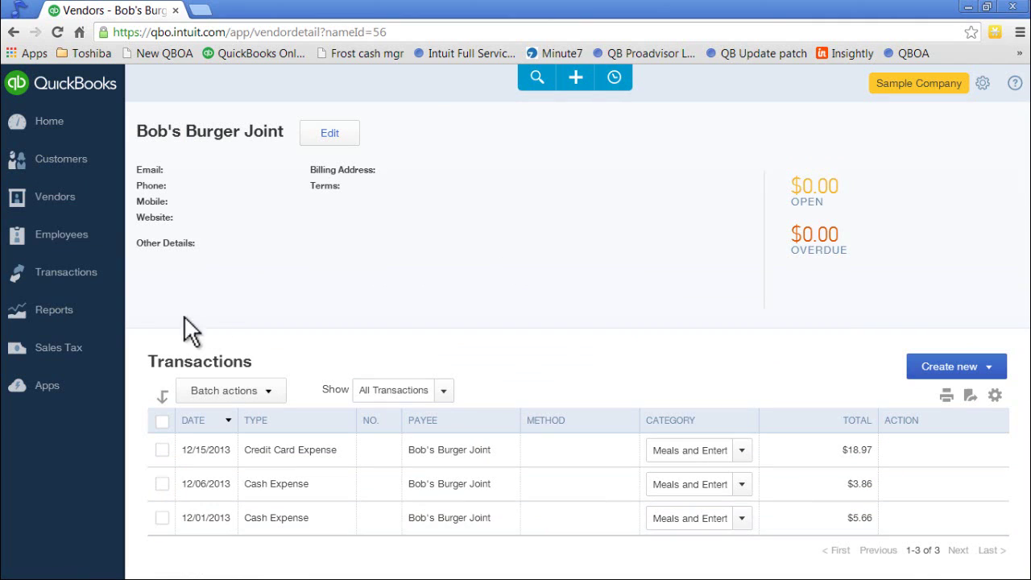
In Banking, categorize Books By Bessie's $55.00 transaction as Legal & Professional Fees:Accounting and accept it.
{"action": "left_click", "coordinate": [72, 284]}
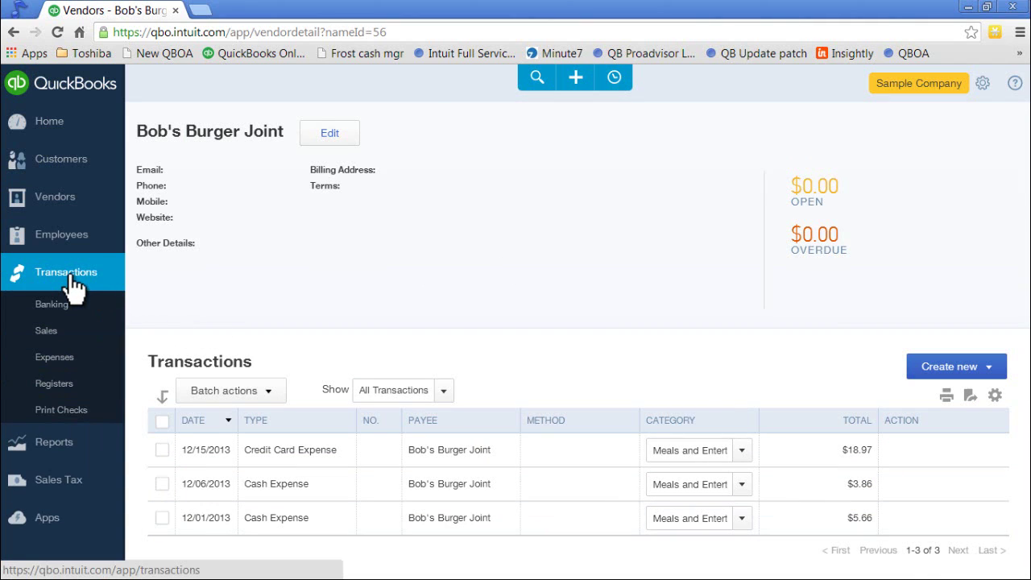
{"action": "left_click", "coordinate": [63, 314]}
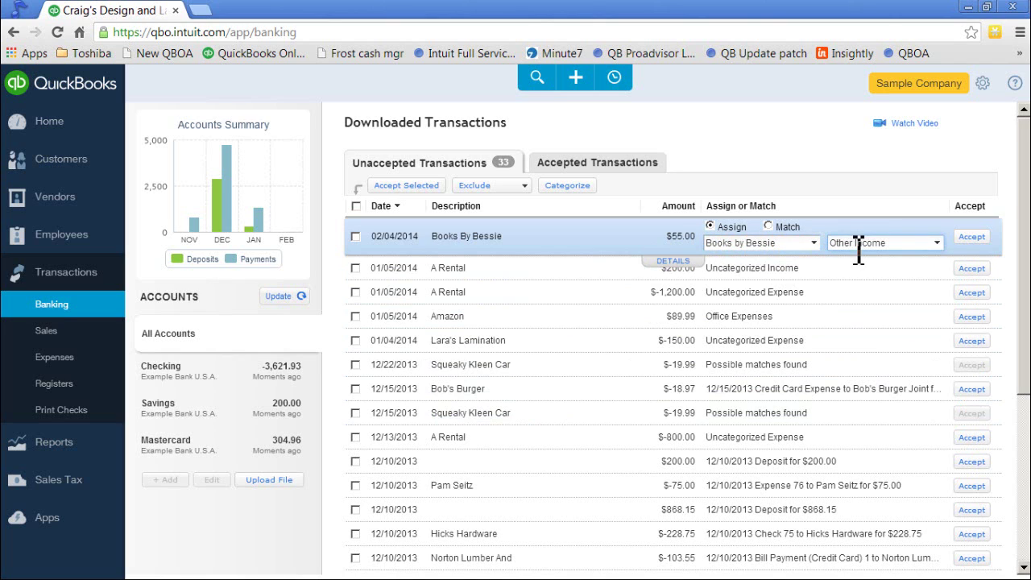
{"action": "left_click", "coordinate": [941, 255]}
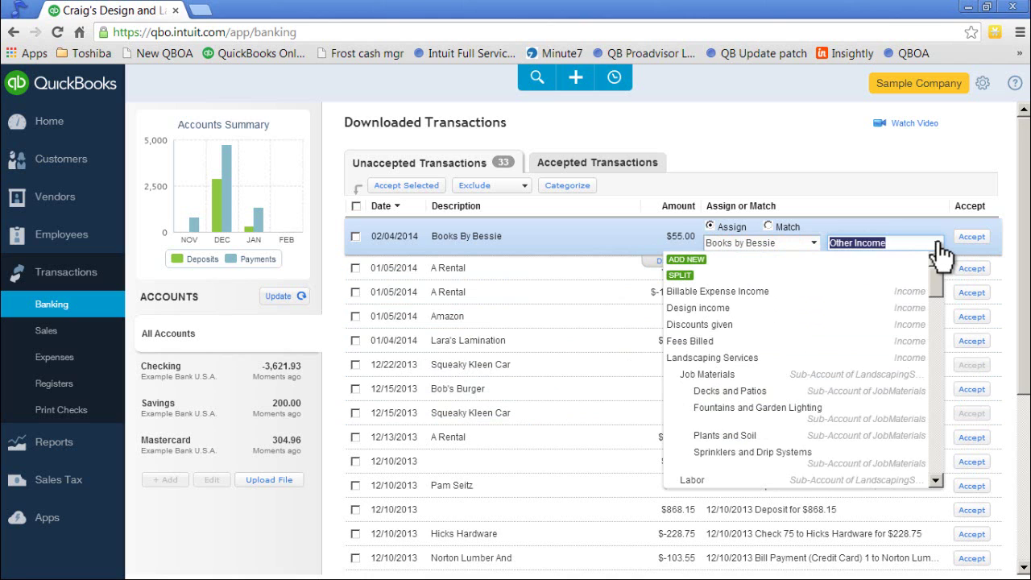
{"action": "left_click_drag", "start_coordinate": [935, 272], "coordinate": [927, 364]}
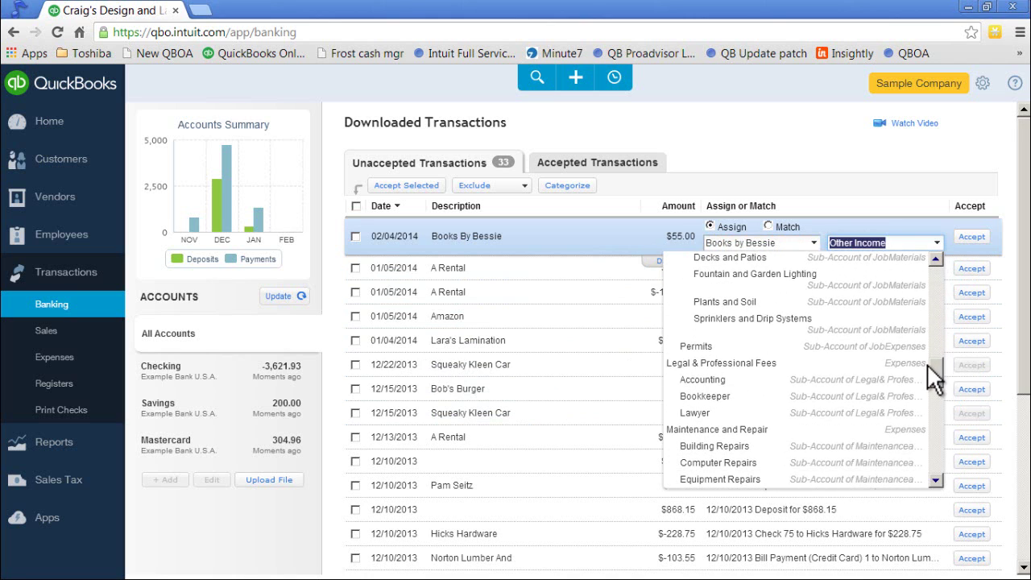
{"action": "left_click", "coordinate": [701, 383]}
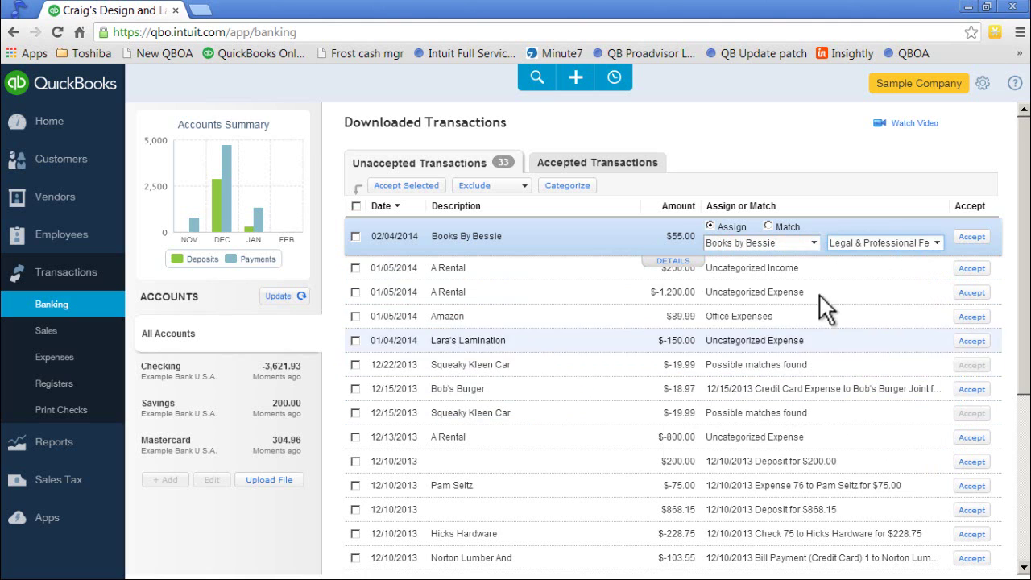
{"action": "left_click", "coordinate": [971, 239]}
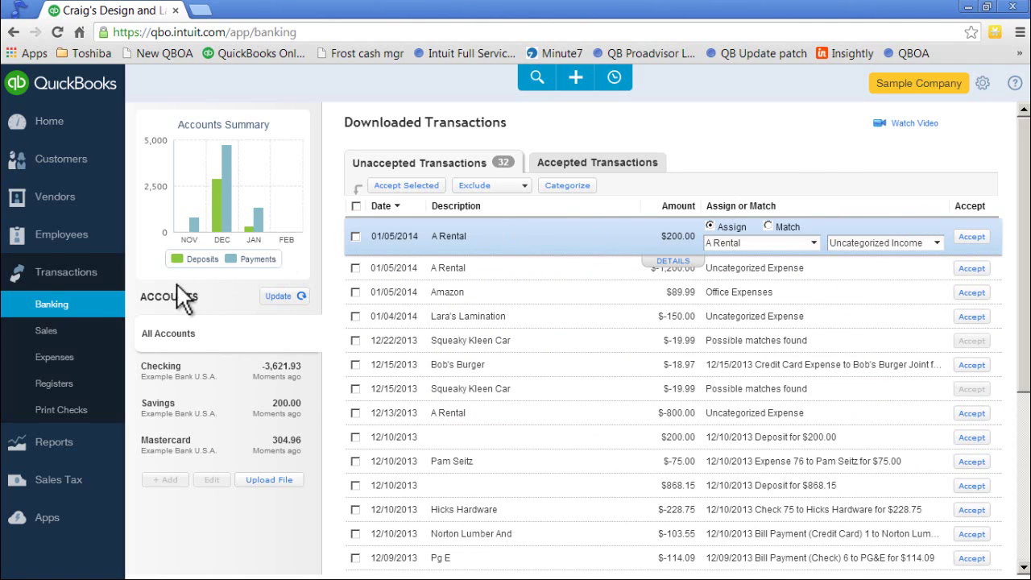
Filter sales transactions to Open Invoices, then view the Expense Transactions list.
{"action": "left_click", "coordinate": [53, 342]}
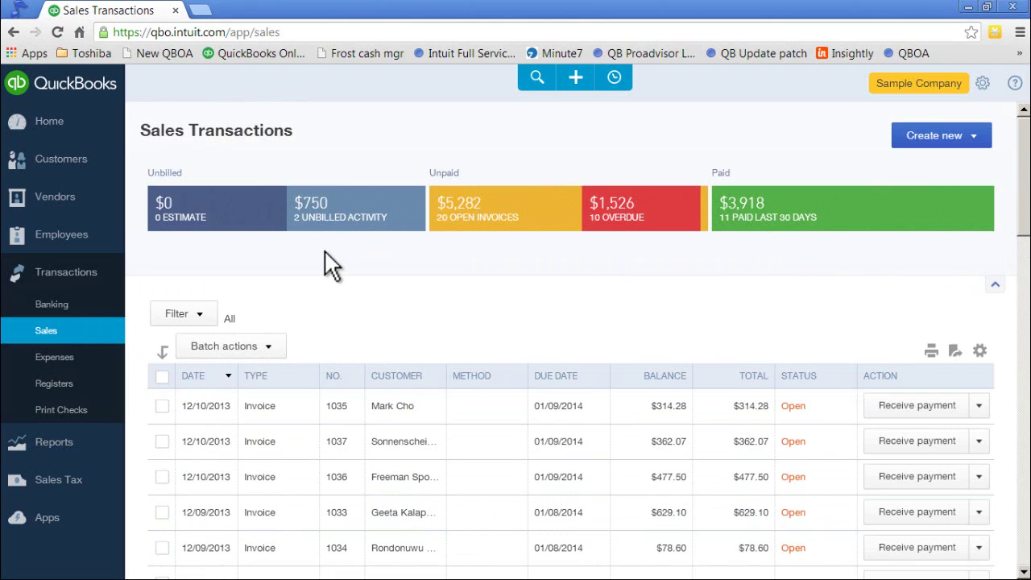
{"action": "left_click", "coordinate": [477, 228]}
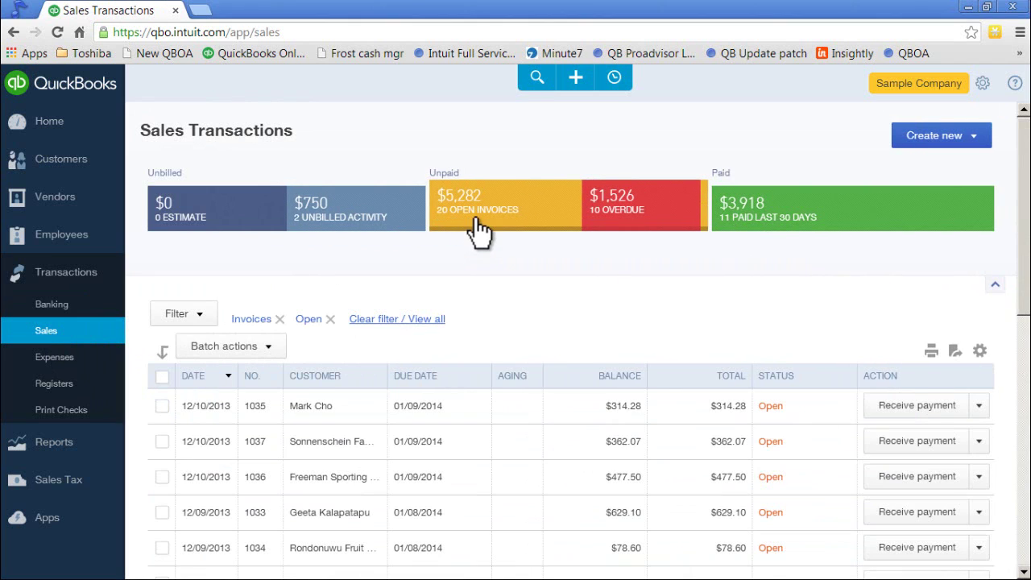
{"action": "scroll", "coordinate": [497, 267], "scroll_direction": "down", "scroll_amount": 2}
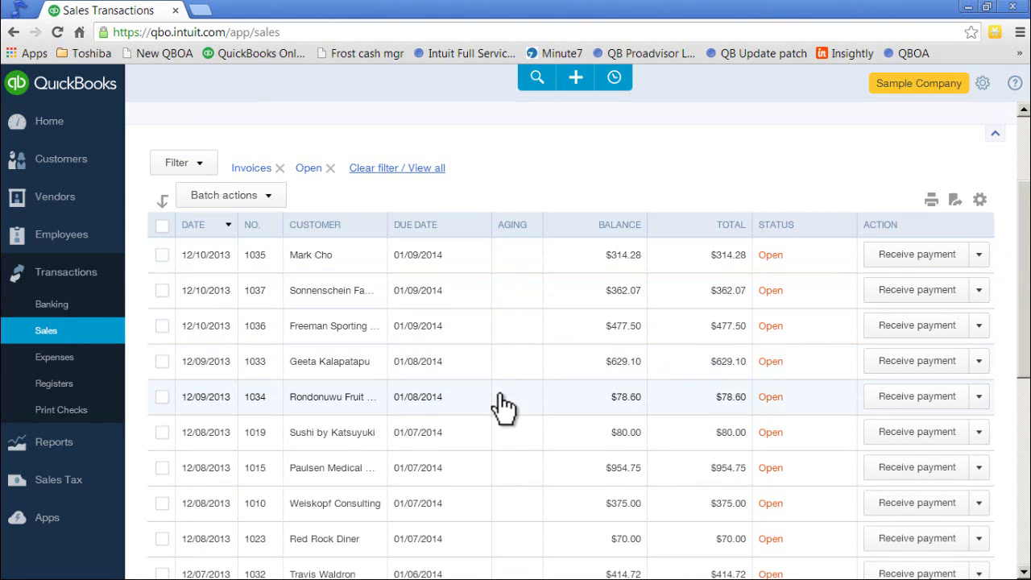
{"action": "left_click", "coordinate": [69, 363]}
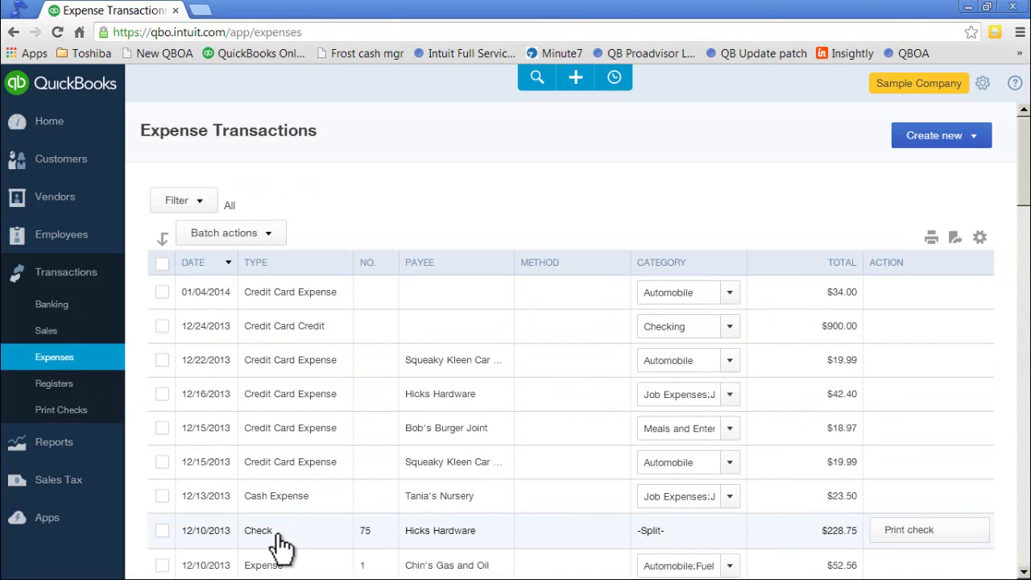
Open the Checking account's bank register from Registers, then go to Reports.
{"action": "left_click", "coordinate": [76, 395]}
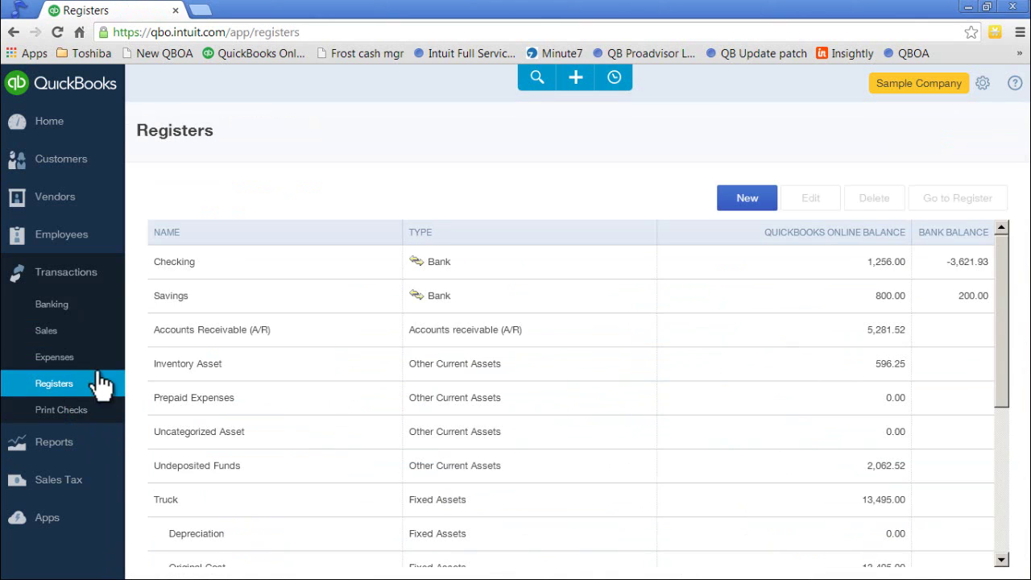
{"action": "left_click", "coordinate": [171, 262]}
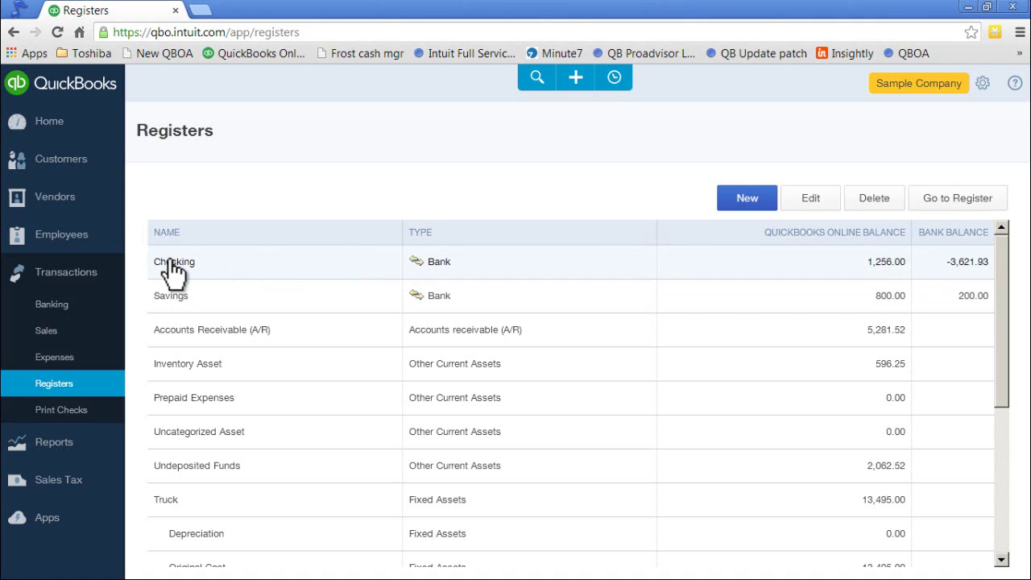
{"action": "double_click", "coordinate": [442, 265]}
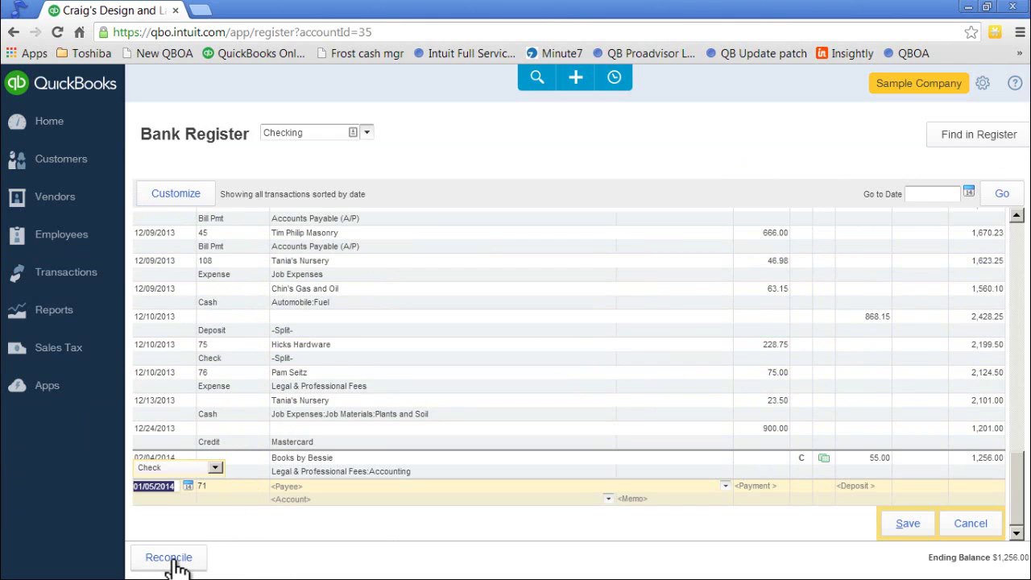
{"action": "left_click", "coordinate": [53, 324]}
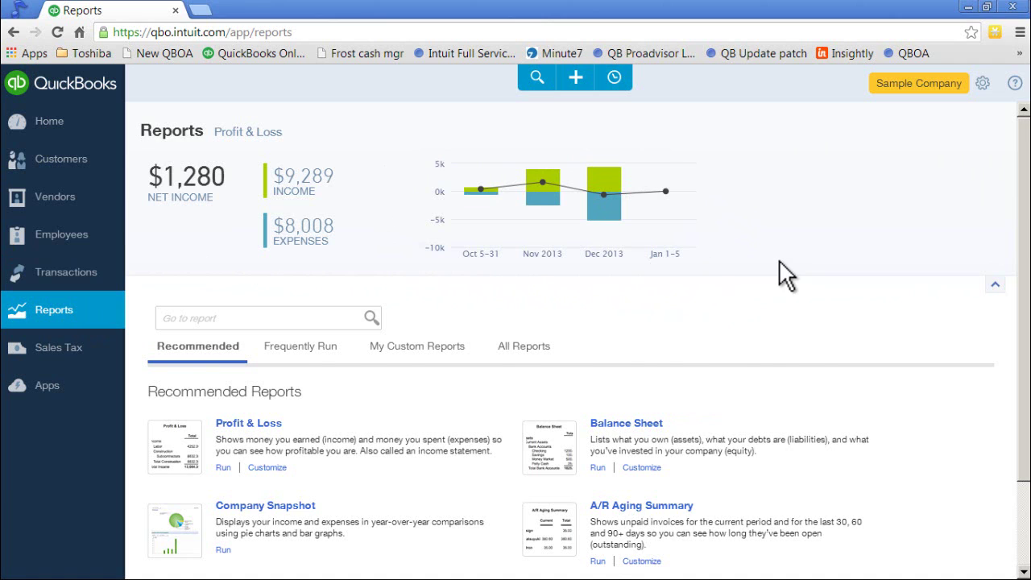
Switch Reports to the All Reports tab showing Business Overview, Review Sales and other groups.
{"action": "scroll", "coordinate": [779, 260], "scroll_direction": "down", "scroll_amount": 1}
{"action": "scroll", "coordinate": [779, 259], "scroll_direction": "down", "scroll_amount": 1}
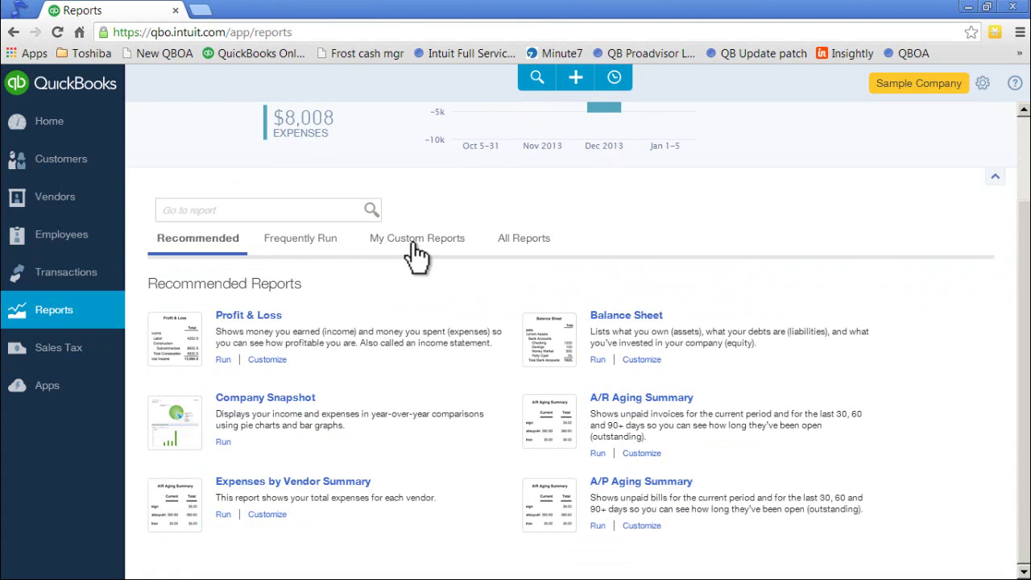
{"action": "left_click", "coordinate": [521, 240]}
{"action": "scroll", "coordinate": [851, 234], "scroll_direction": "up", "scroll_amount": 2}
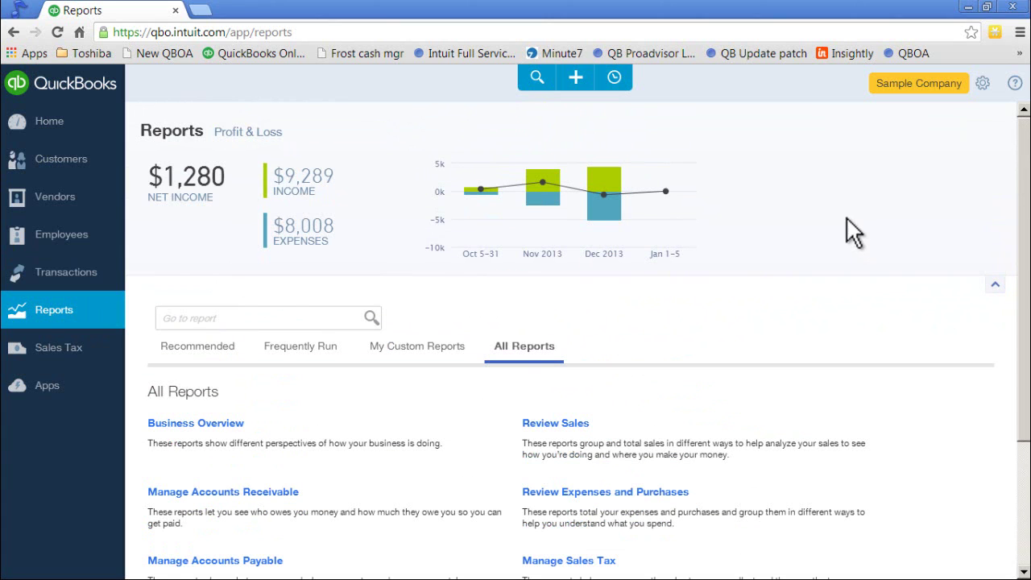
{"action": "left_click", "coordinate": [577, 85]}
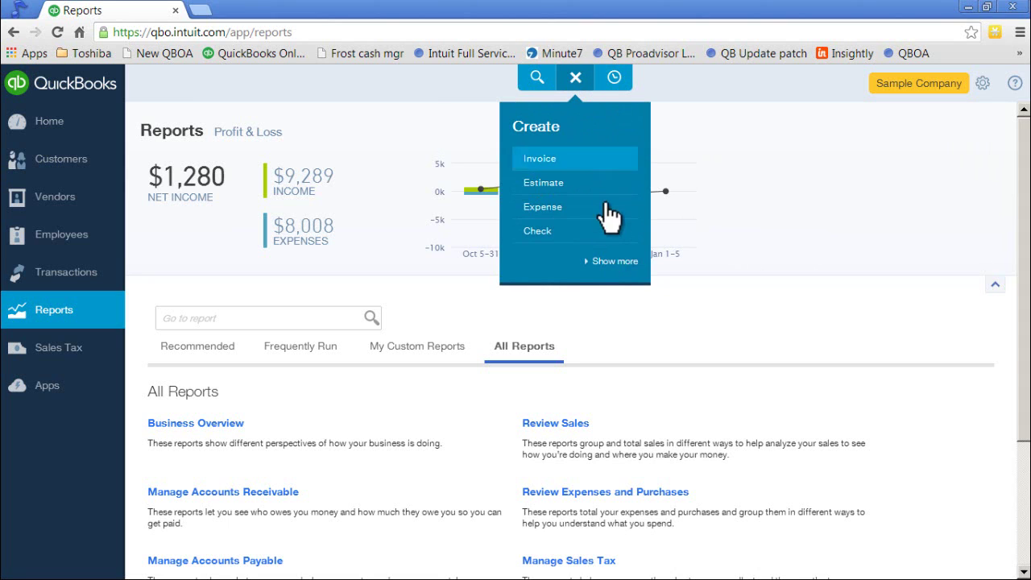
{"action": "left_click", "coordinate": [603, 263]}
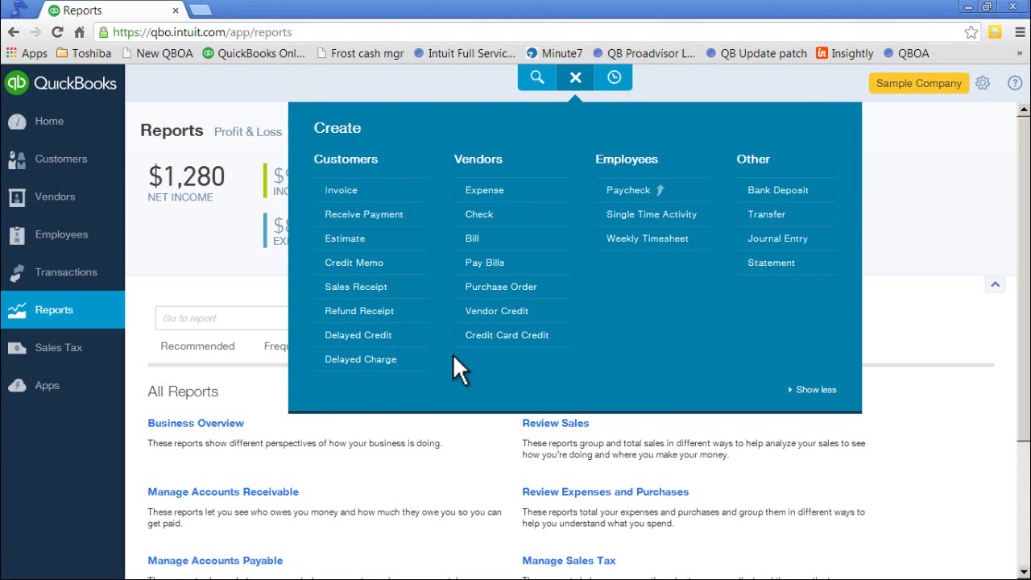
{"action": "left_click", "coordinate": [474, 242]}
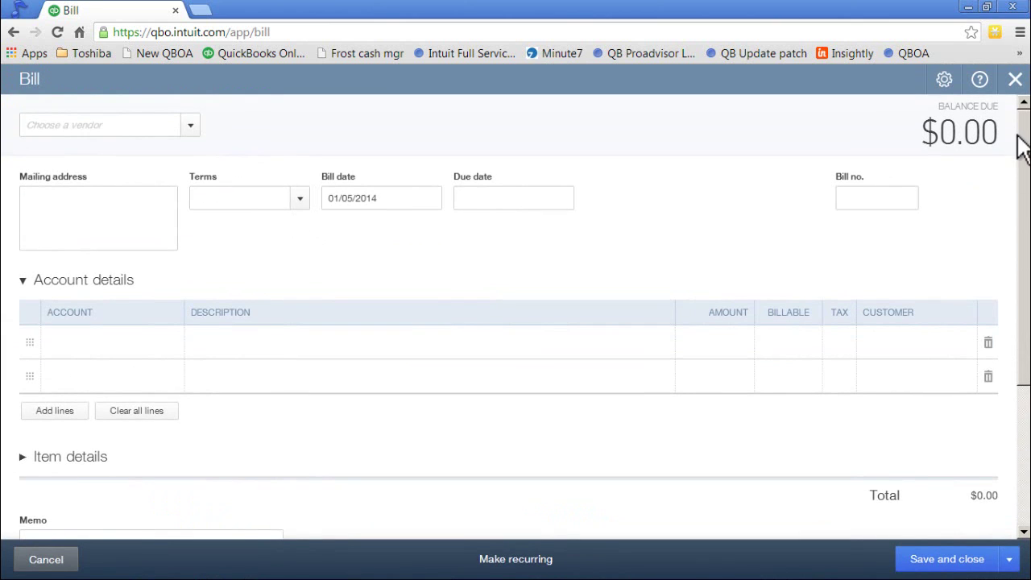
{"action": "left_click", "coordinate": [1015, 79]}
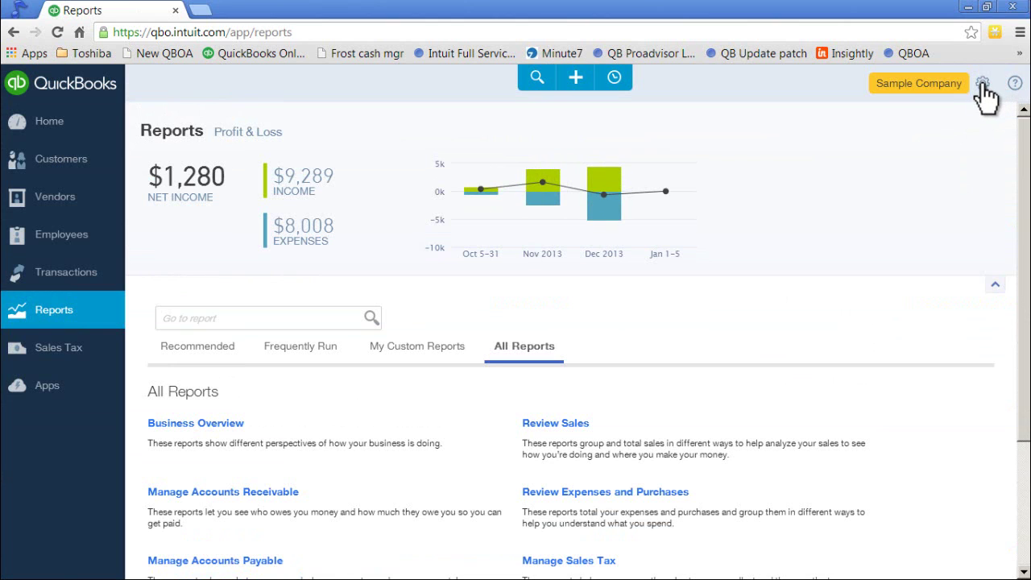
{"action": "left_click", "coordinate": [983, 83]}
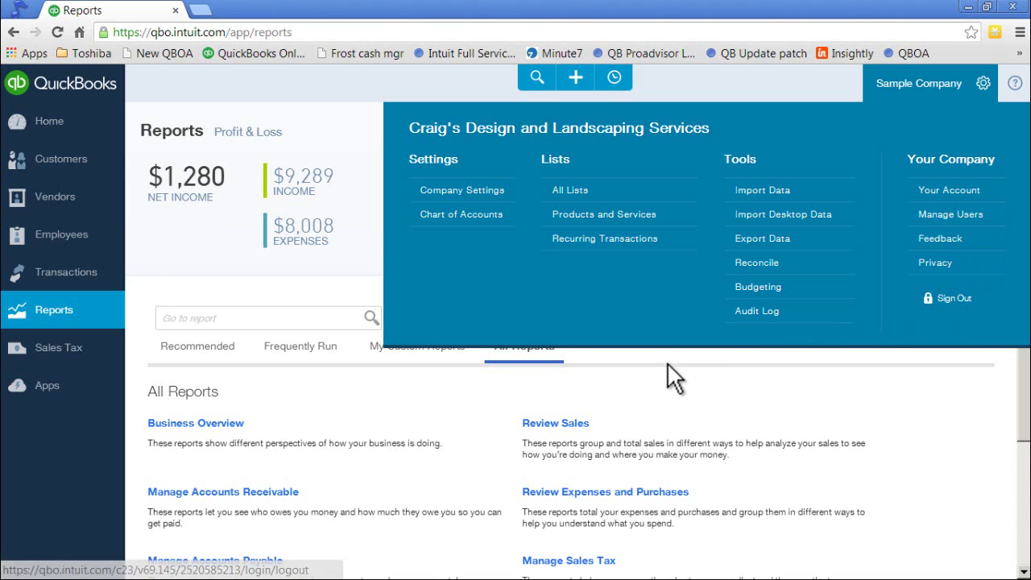
{"action": "left_click", "coordinate": [645, 373]}
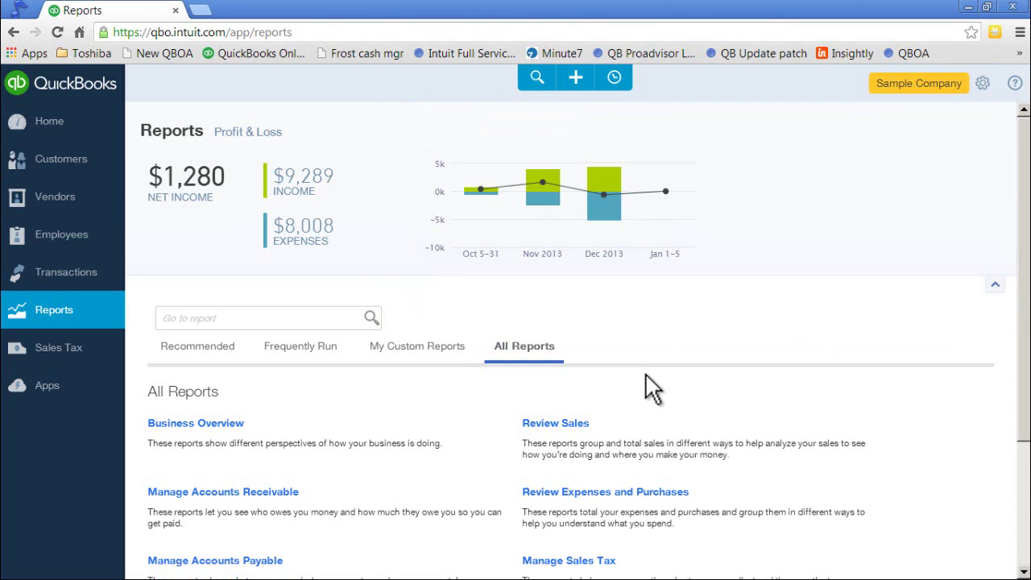